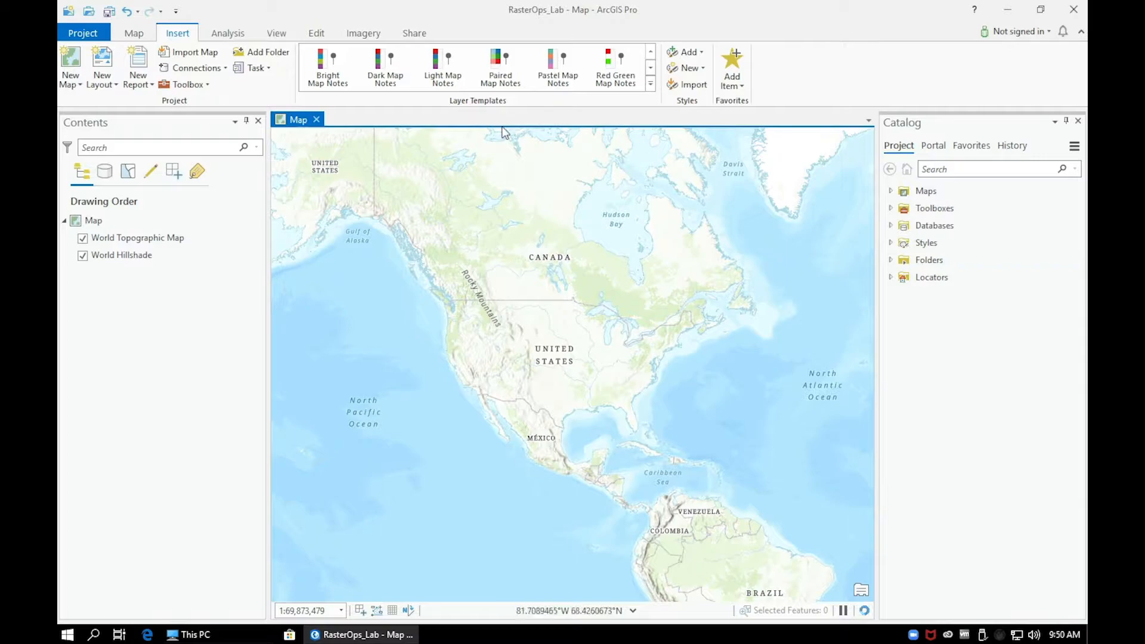
Step: Add a project folder connection to the Lab5 folder within the student's personal folder under Geog481_6\Student_Data on the classes drive
left_click(268, 53)
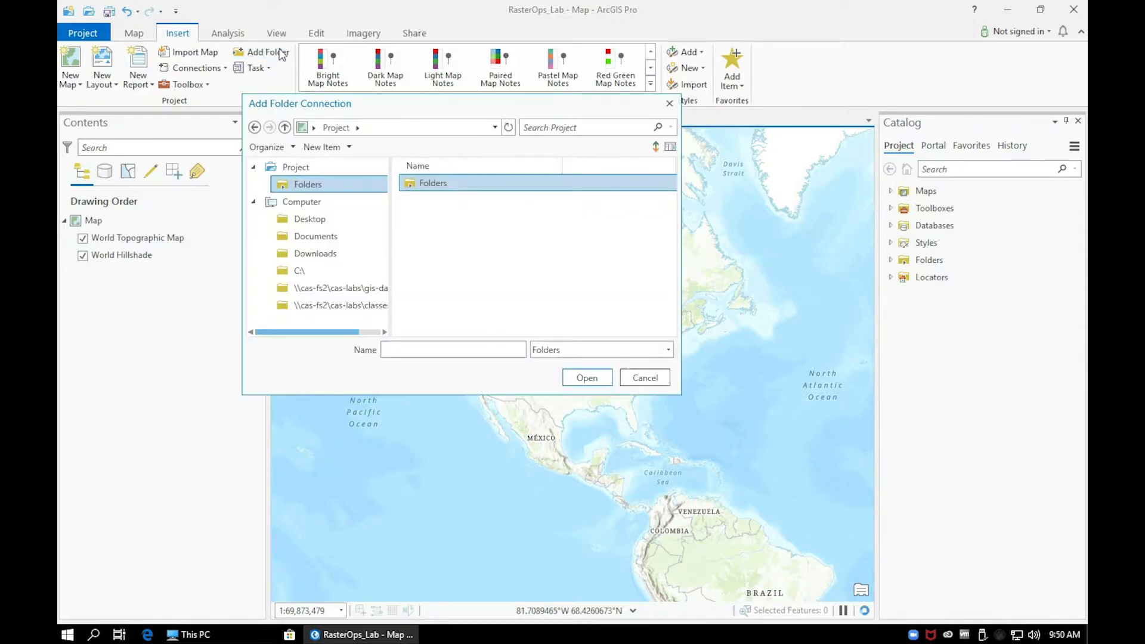
left_click(339, 306)
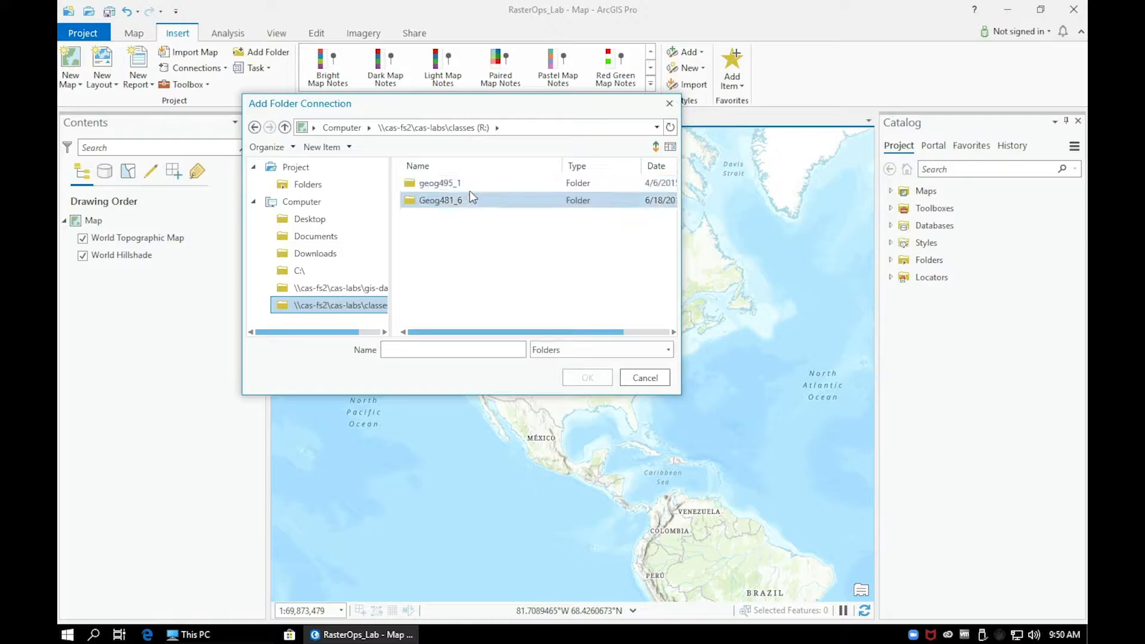
left_click(467, 201)
double_click(468, 200)
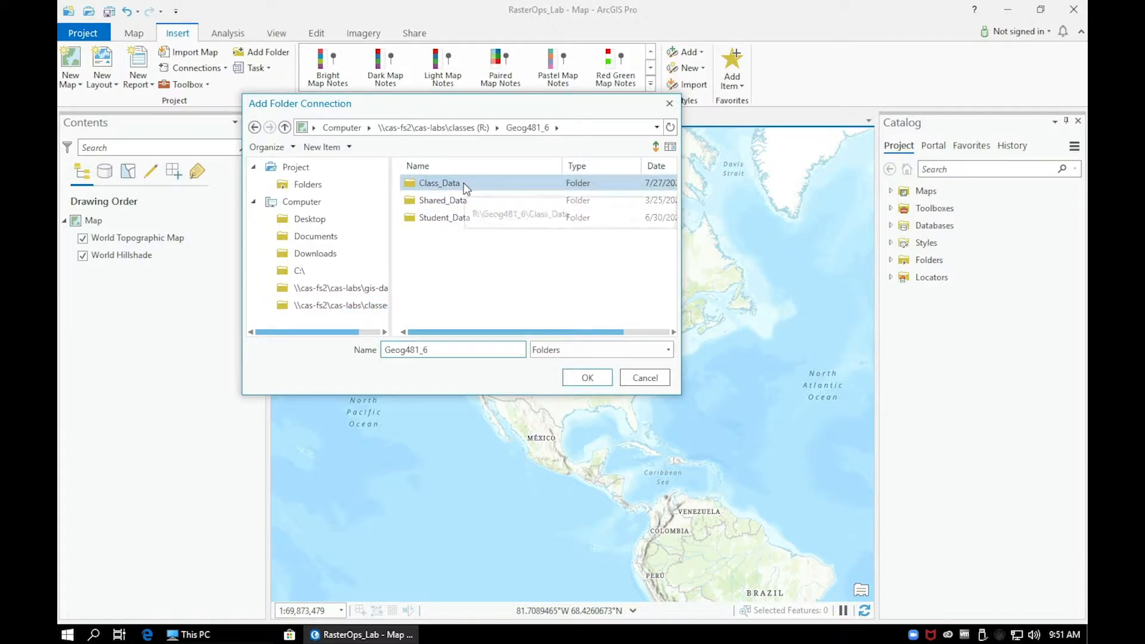
left_click(448, 218)
double_click(448, 218)
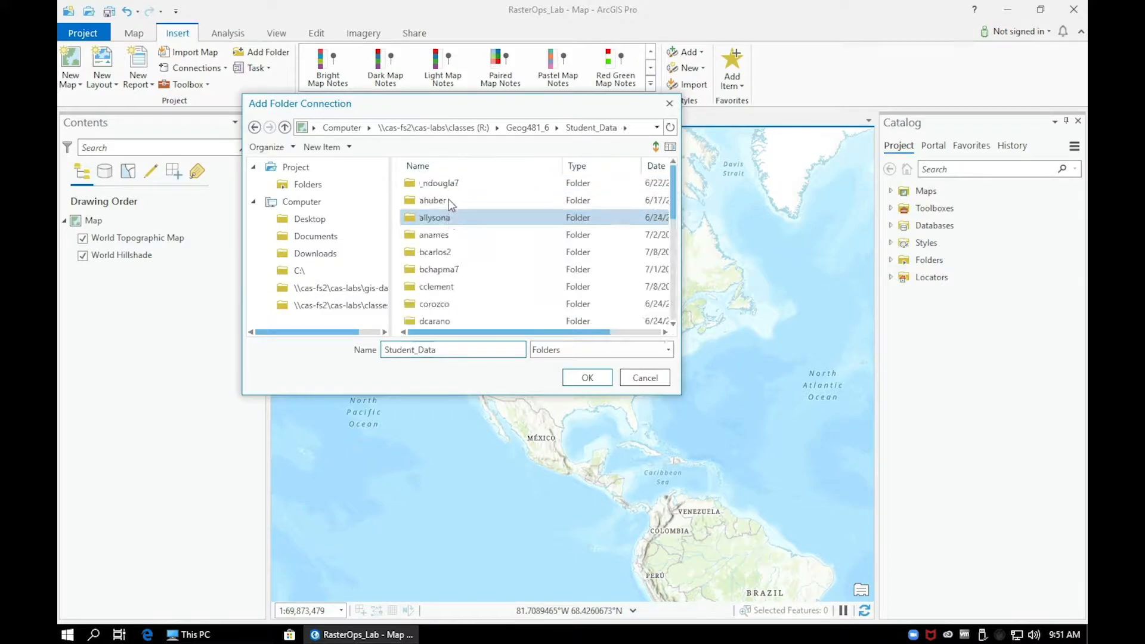
double_click(442, 184)
double_click(443, 251)
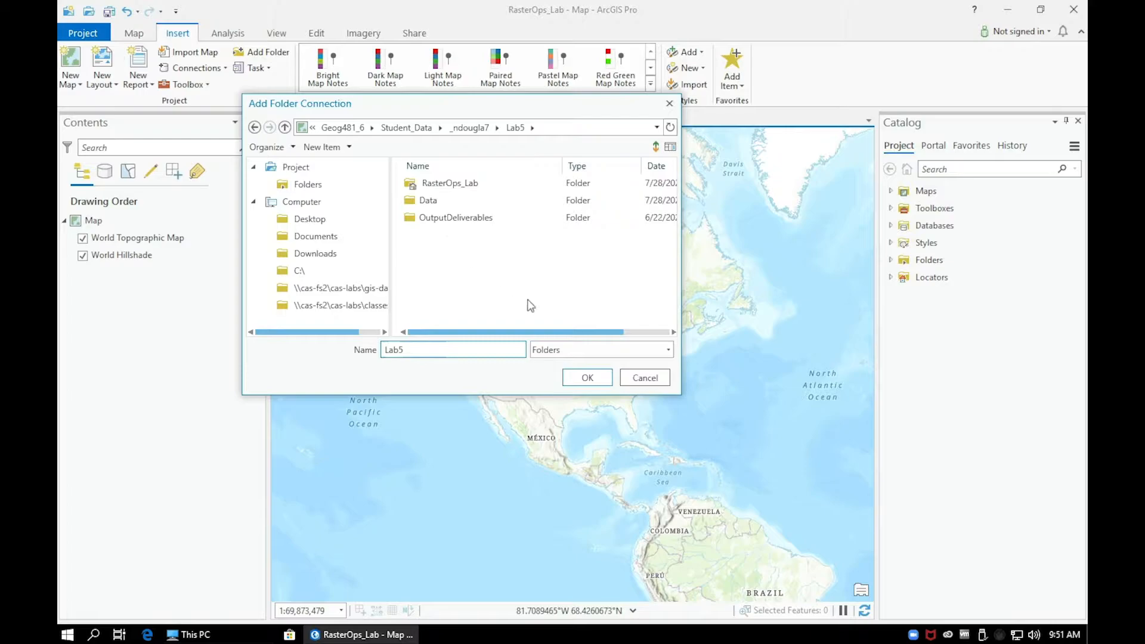
left_click(590, 379)
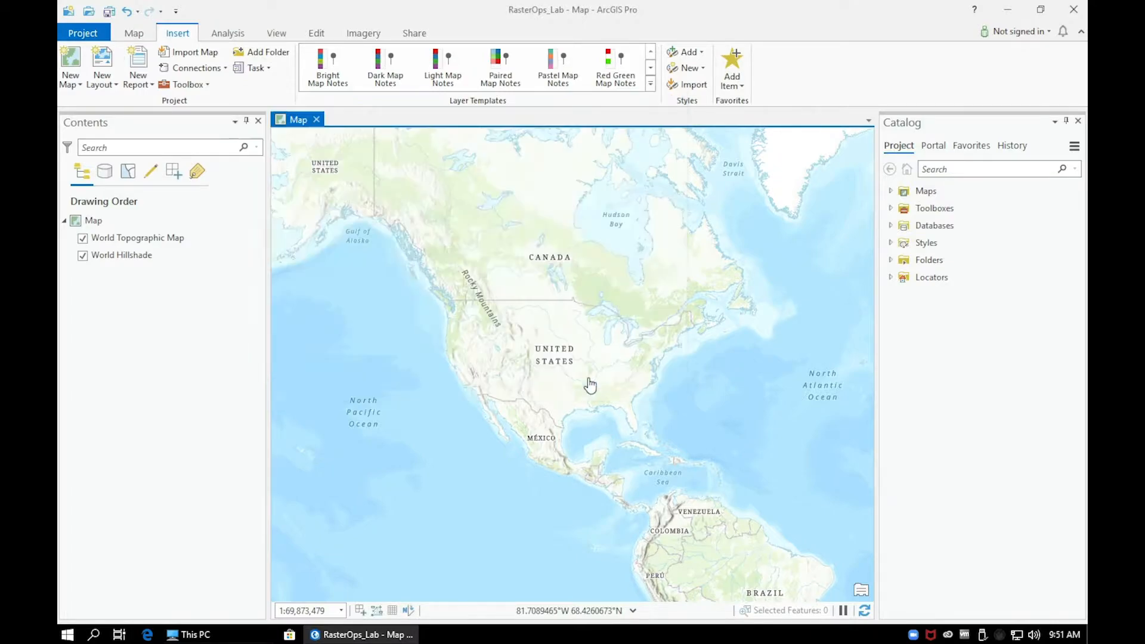
Step: Expand the project's folder connections down to the contents of Lab5.gdb in the Lab5 Data folder
left_click(891, 260)
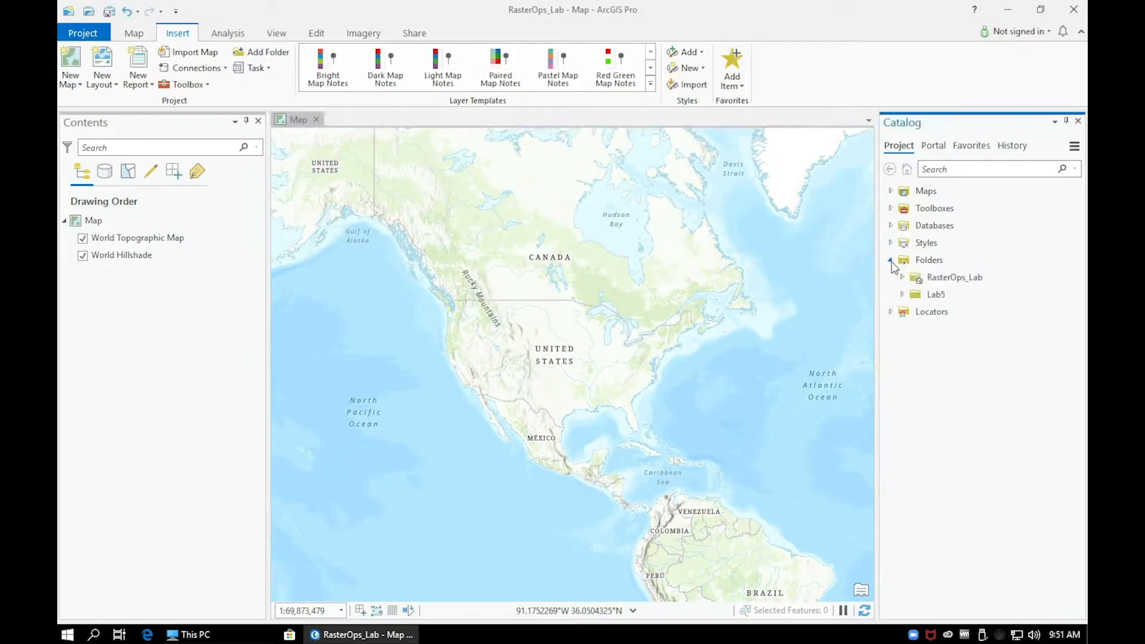
left_click(902, 293)
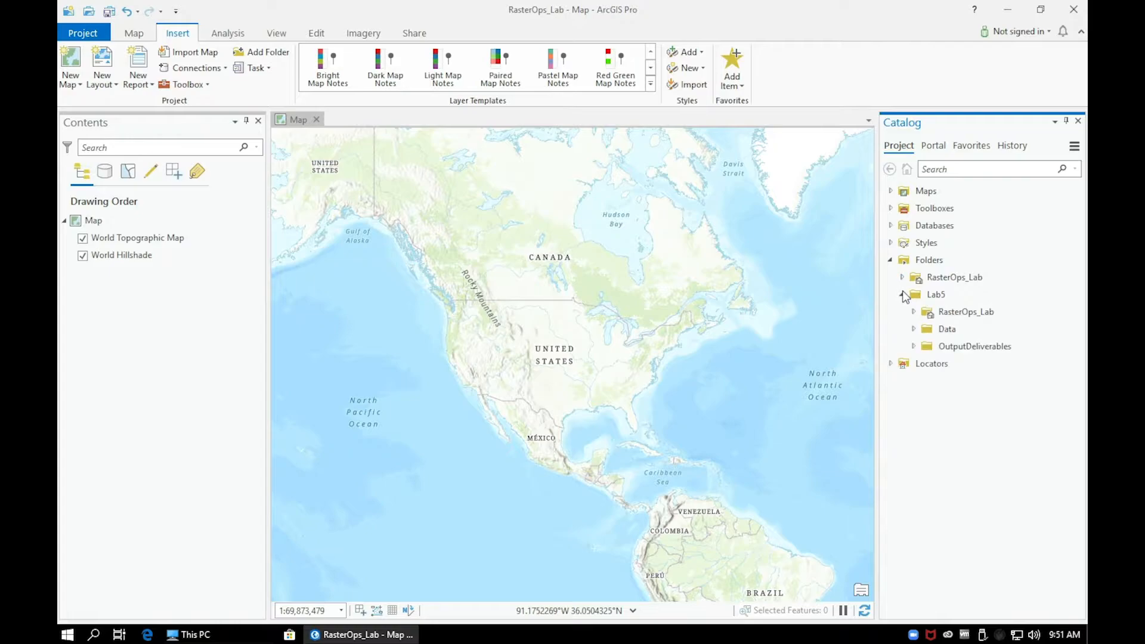
left_click(913, 329)
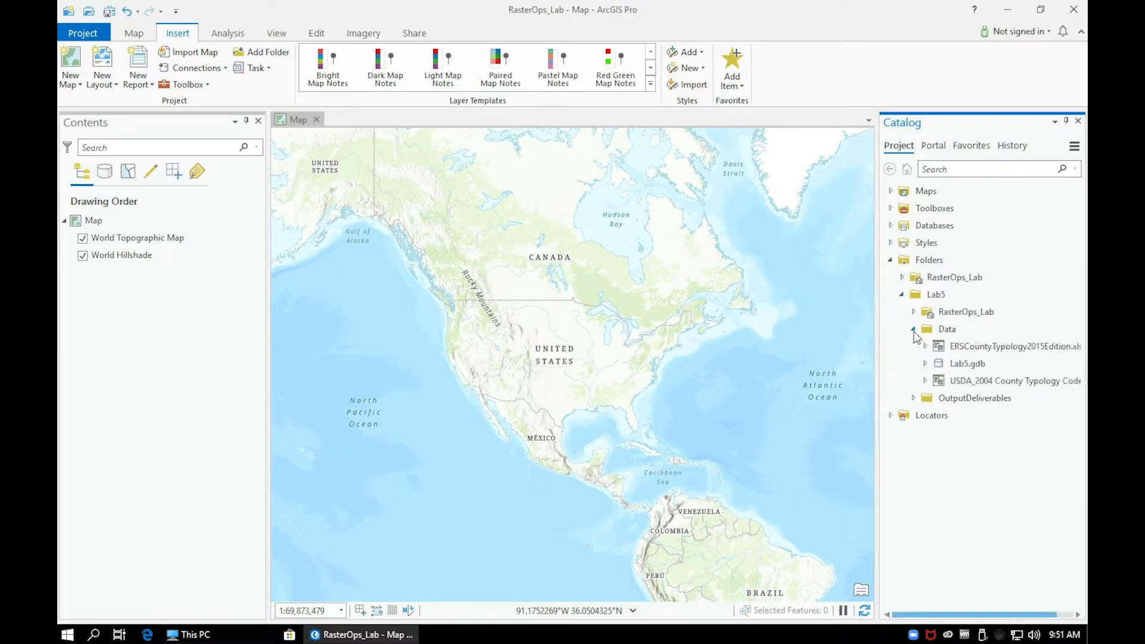
left_click(926, 364)
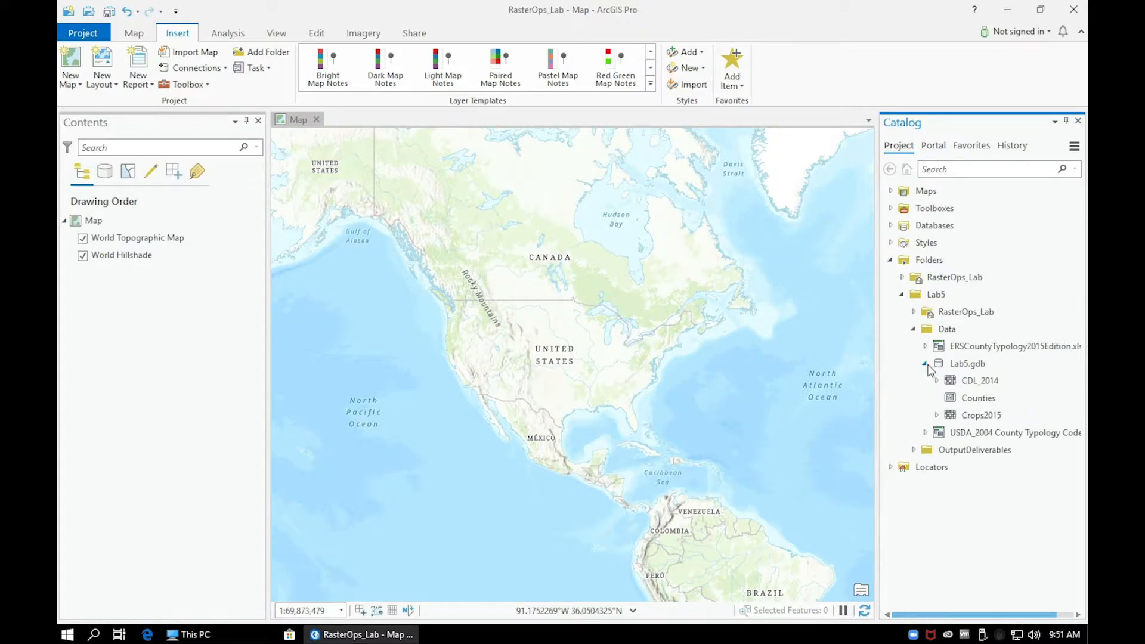
Step: Open the raster dataset properties of CDL_2014 and examine its raster information
left_click(960, 383)
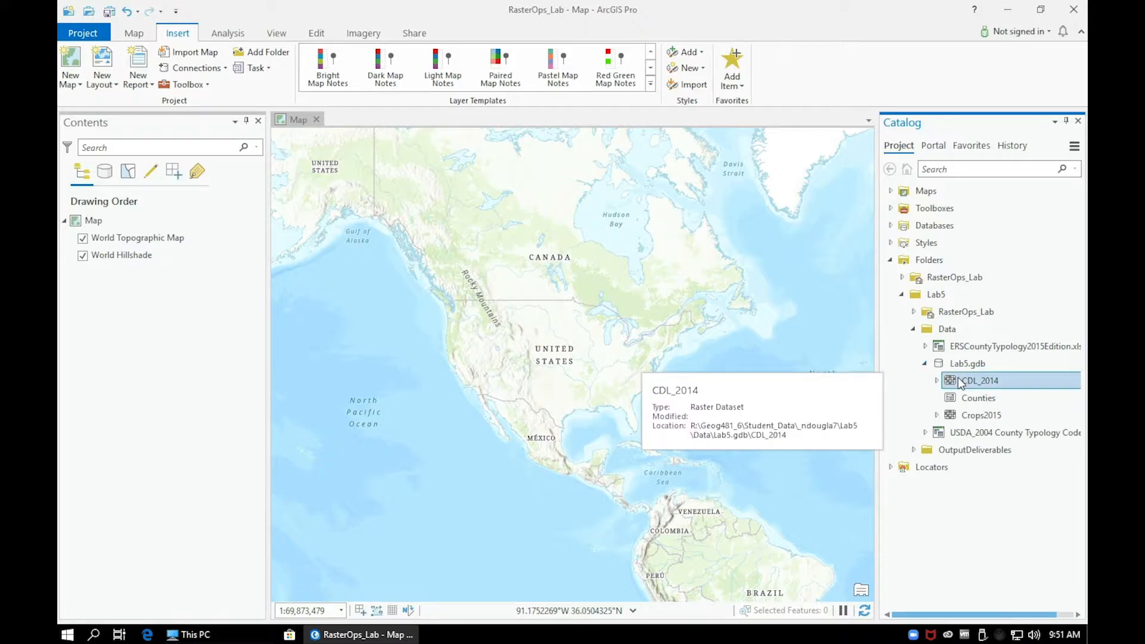
right_click(961, 384)
left_click(918, 365)
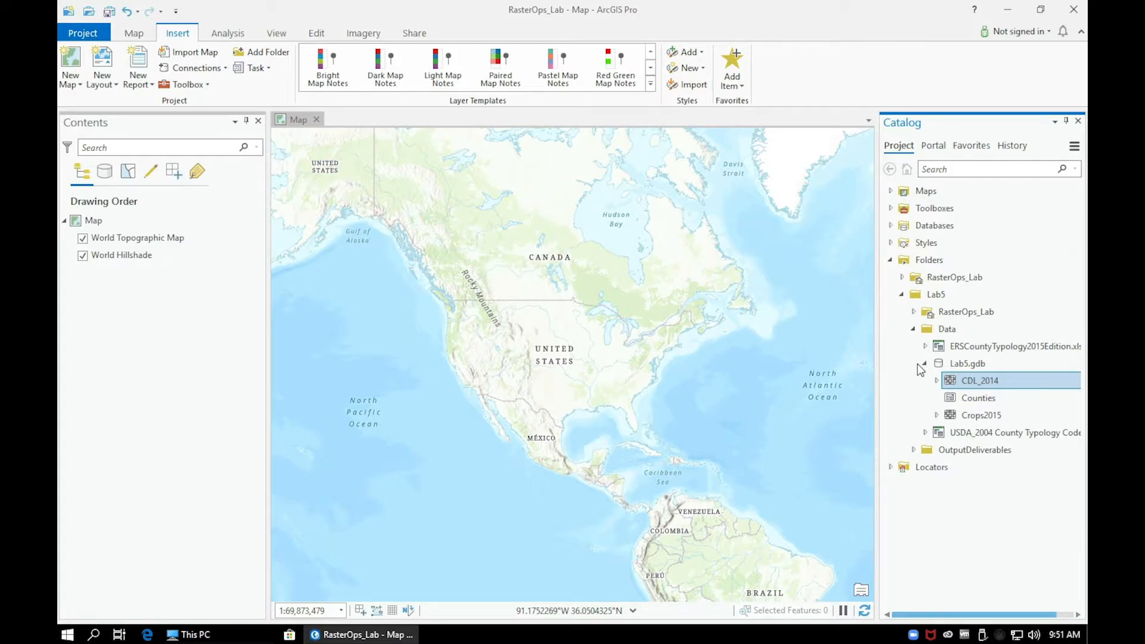
mouse_move(956, 383)
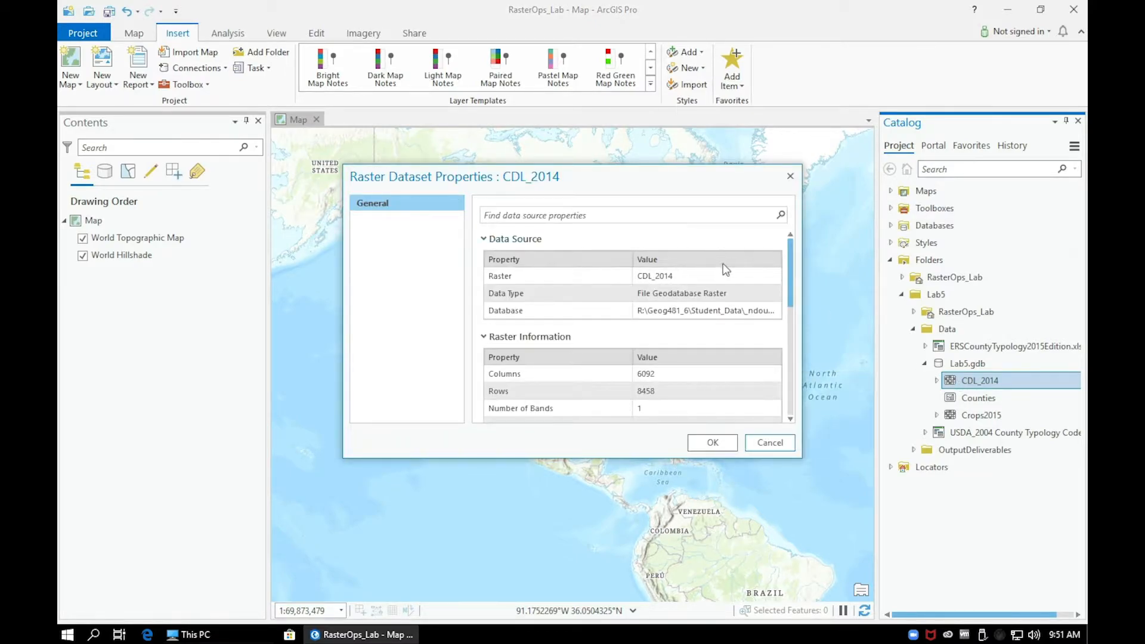
scroll(727, 295, "down", 5)
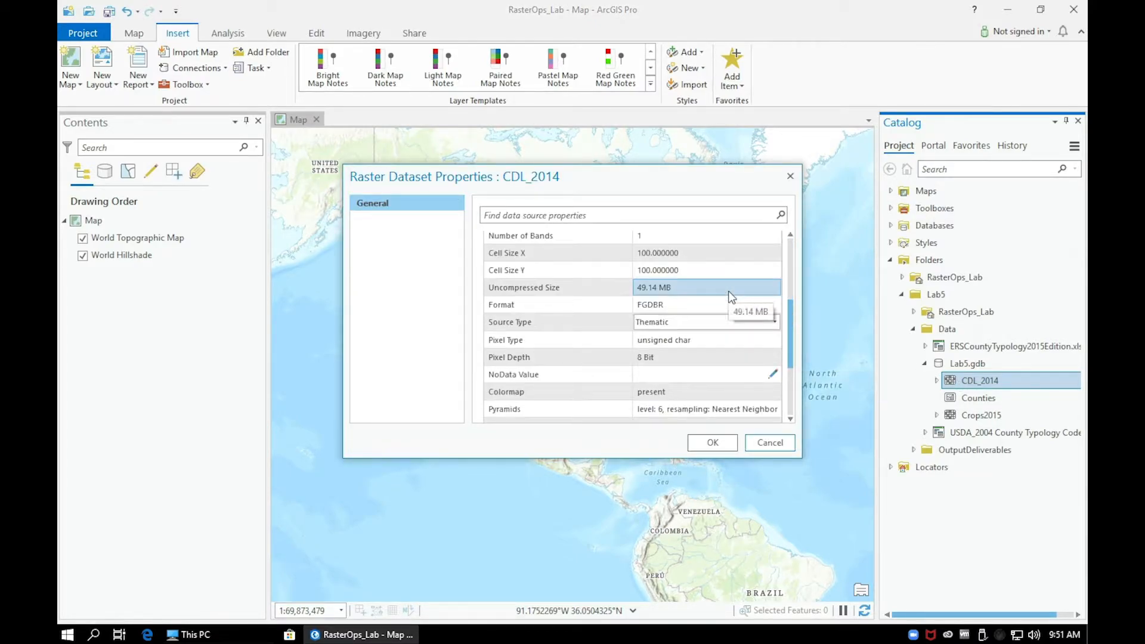
scroll(731, 296, "up", 5)
left_click_drag(791, 281, 785, 316)
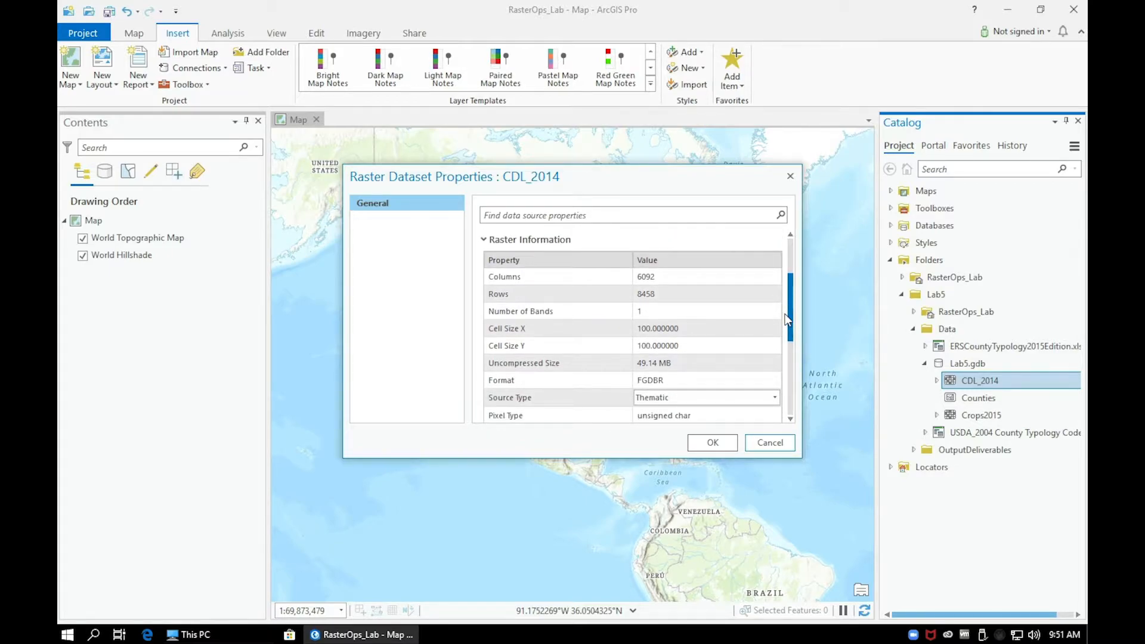
mouse_move(785, 319)
left_mouse_down()
mouse_move(785, 393)
mouse_move(785, 327)
left_mouse_up()
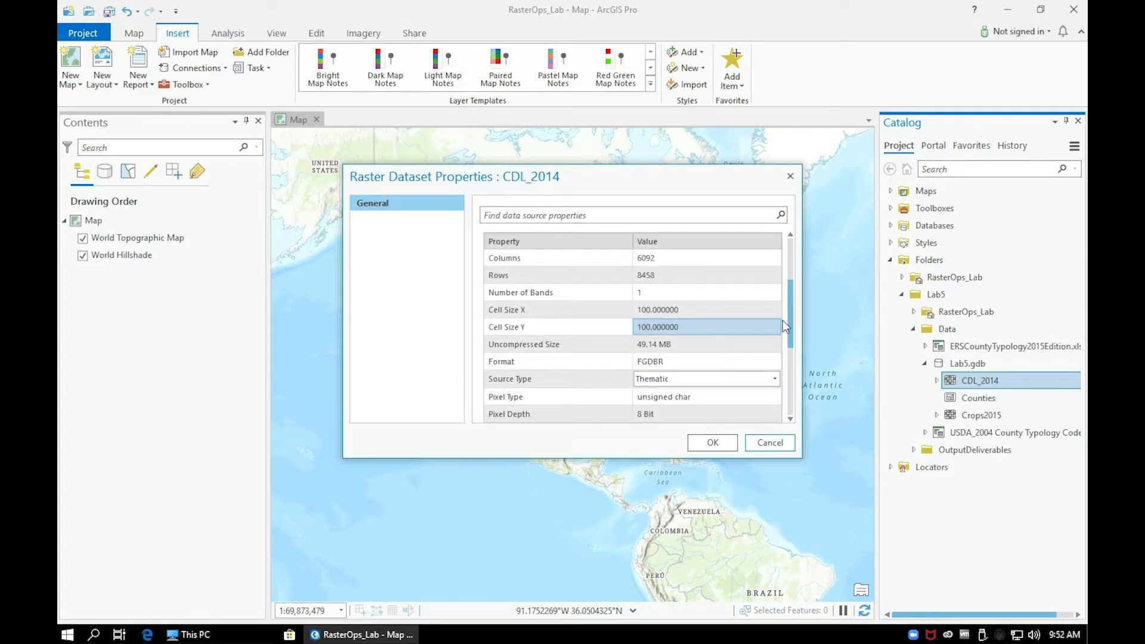
Step: Check the X and Y cell sizes and the column and row counts of CDL_2014, and close its properties
left_click(718, 306)
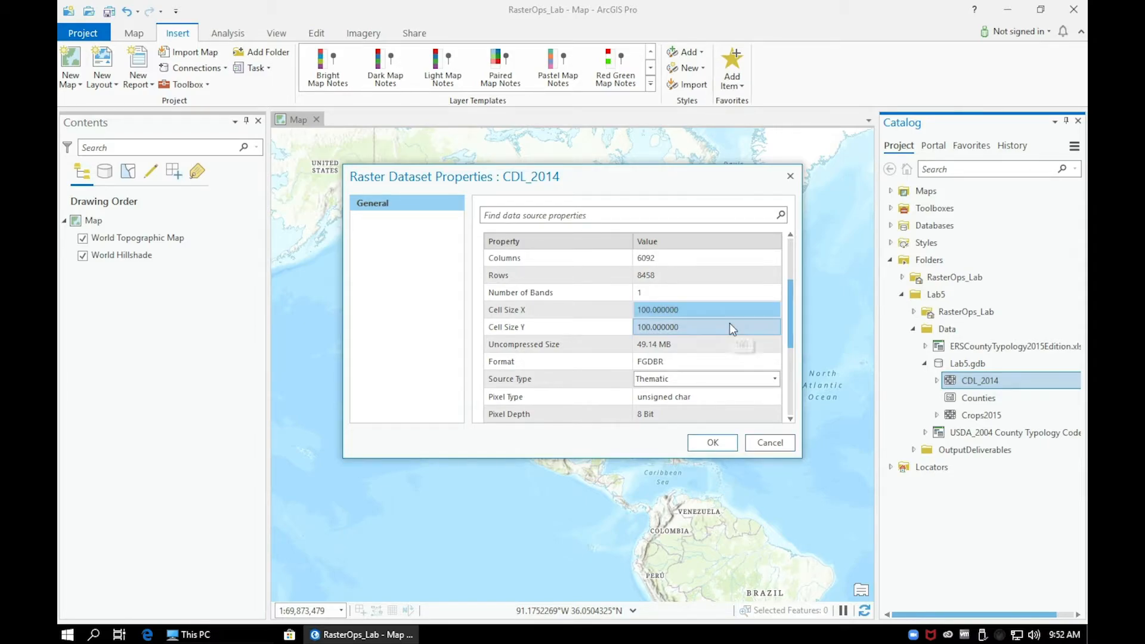
left_click(729, 325)
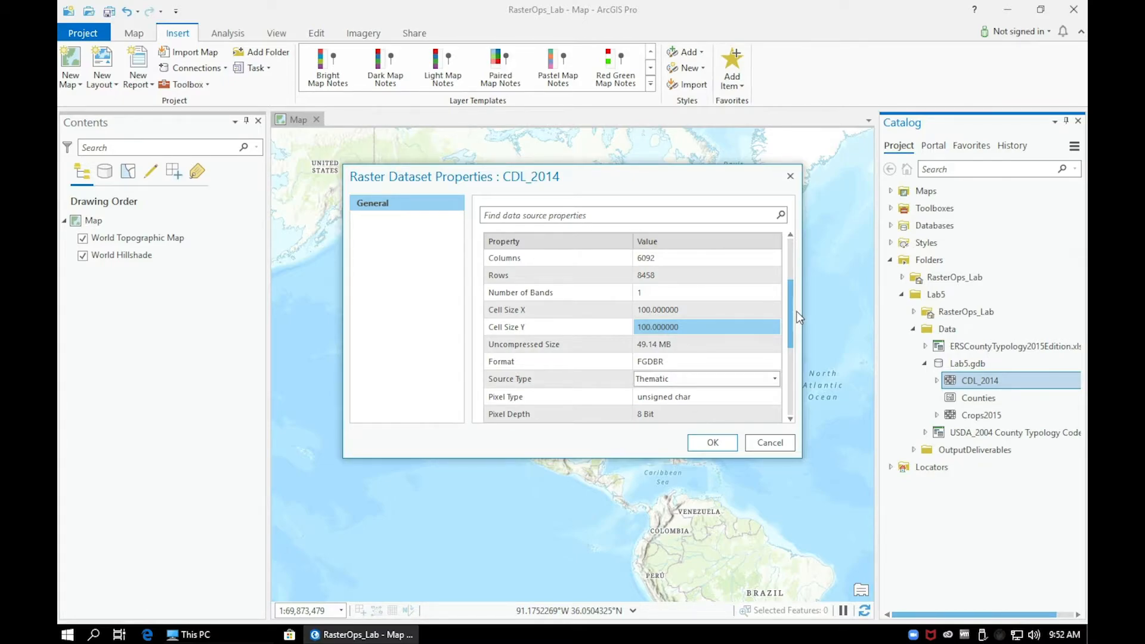
left_click(719, 259)
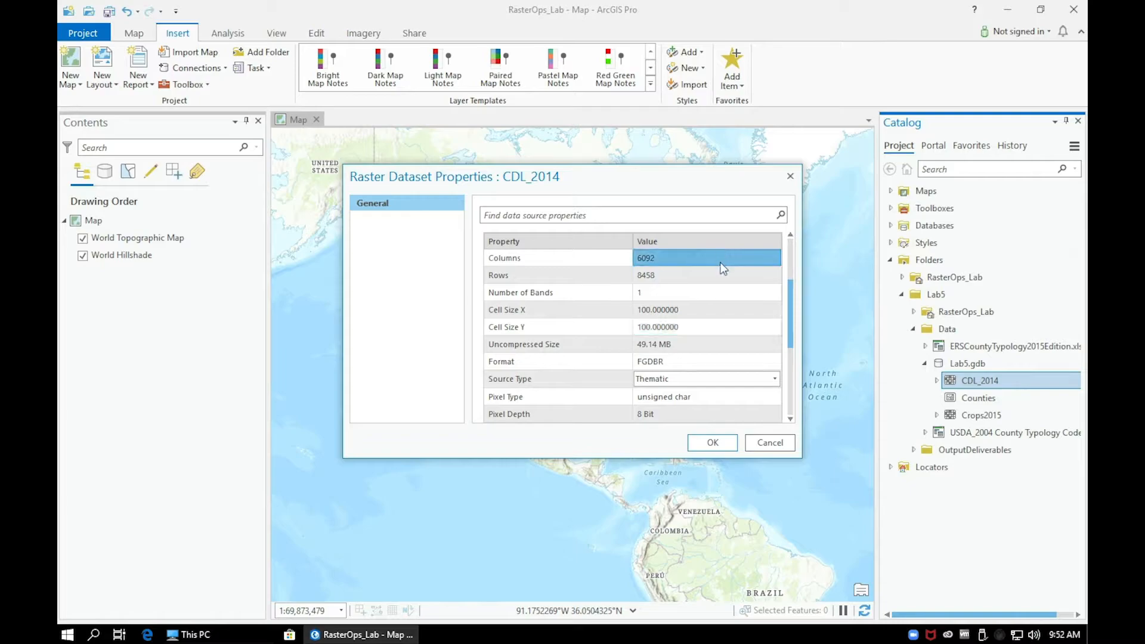
left_click(722, 278)
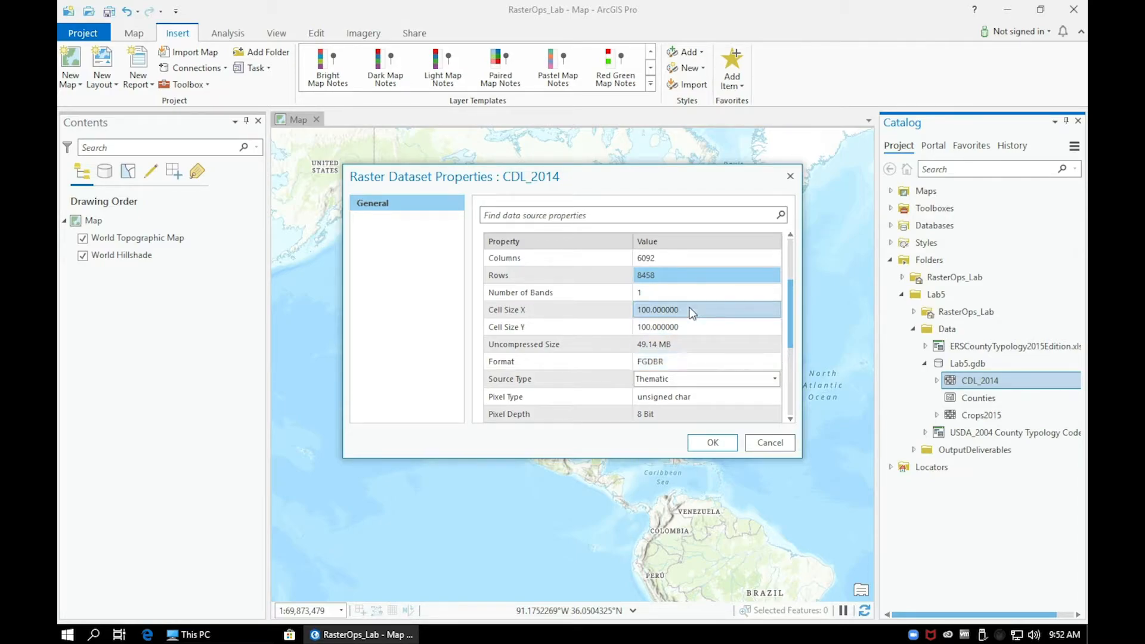
left_click(791, 177)
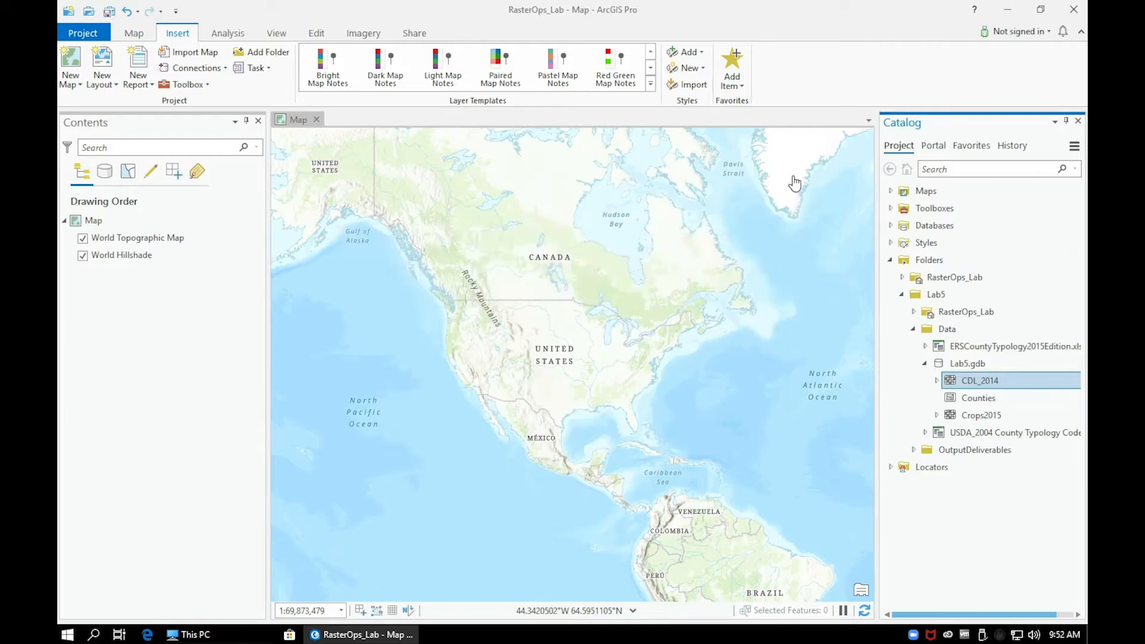
Step: Add the CDL_2014 raster and the Counties feature class to the map, and give the county polygons no fill color
left_click_drag(951, 387, 545, 379)
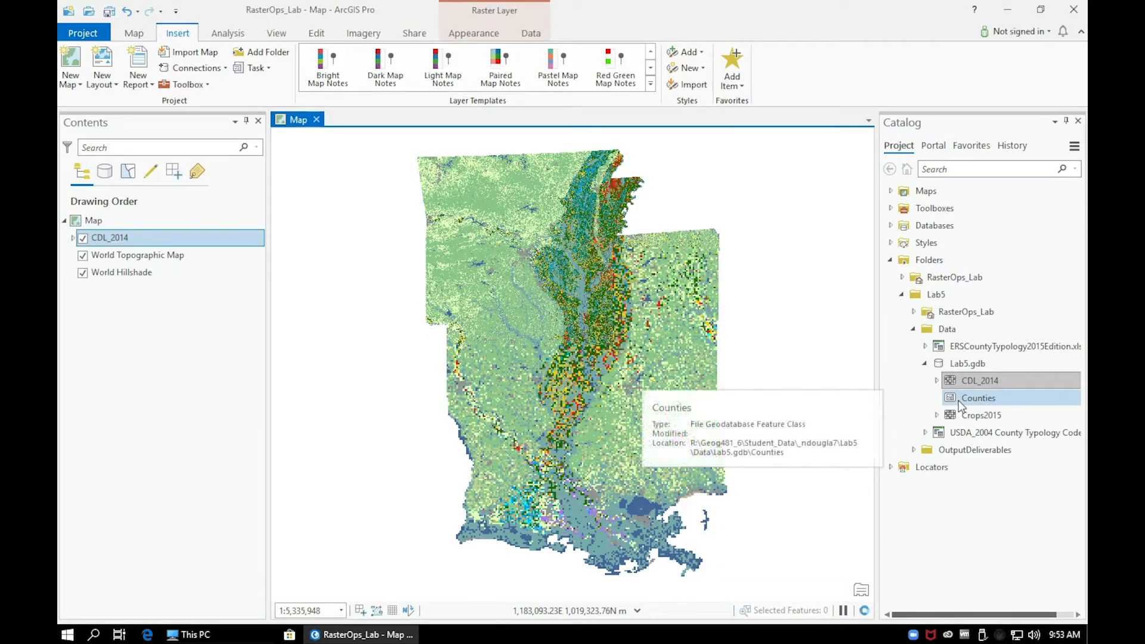
left_click(957, 400)
left_click_drag(952, 403, 684, 345)
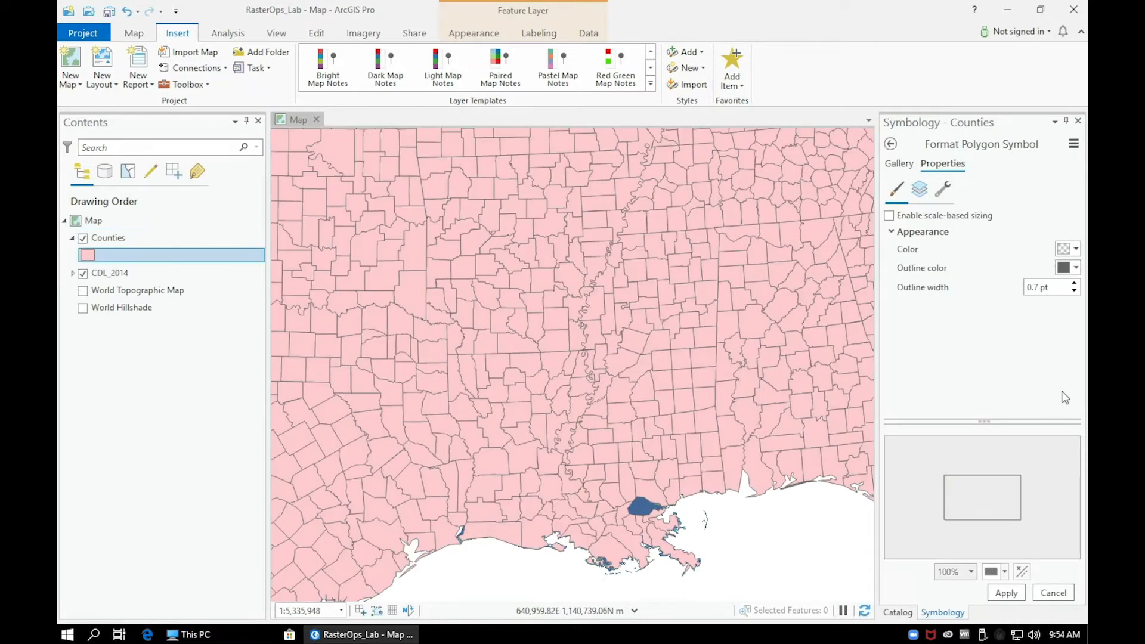
left_click(1001, 592)
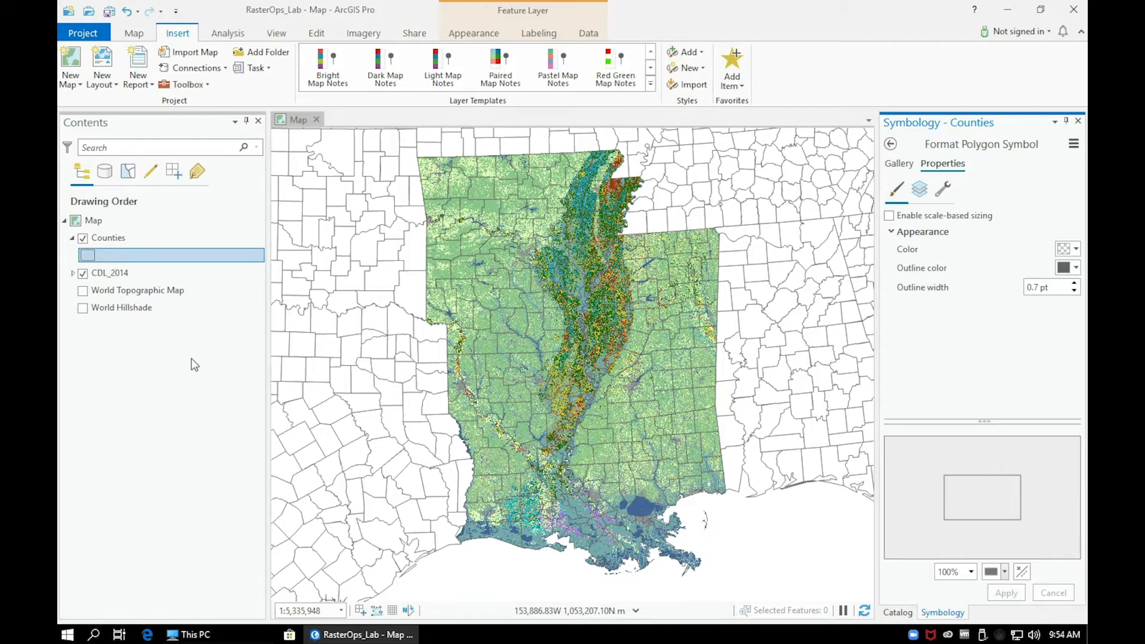
Step: Expand the CDL_2014 layer's legend and open its attribute table
left_click(113, 274)
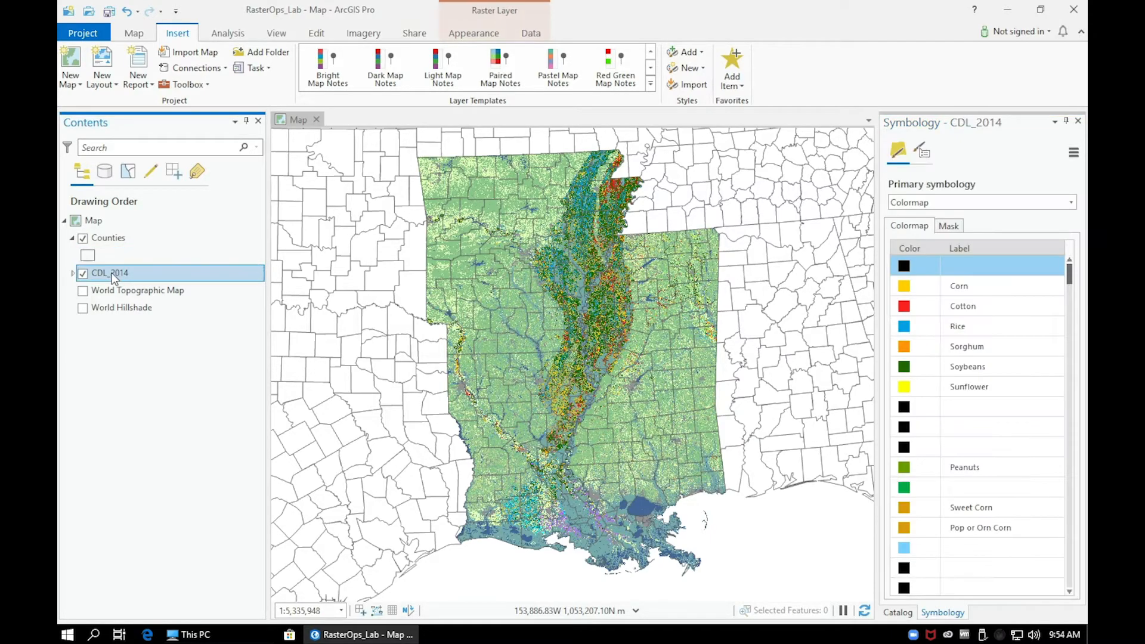
left_click(73, 273)
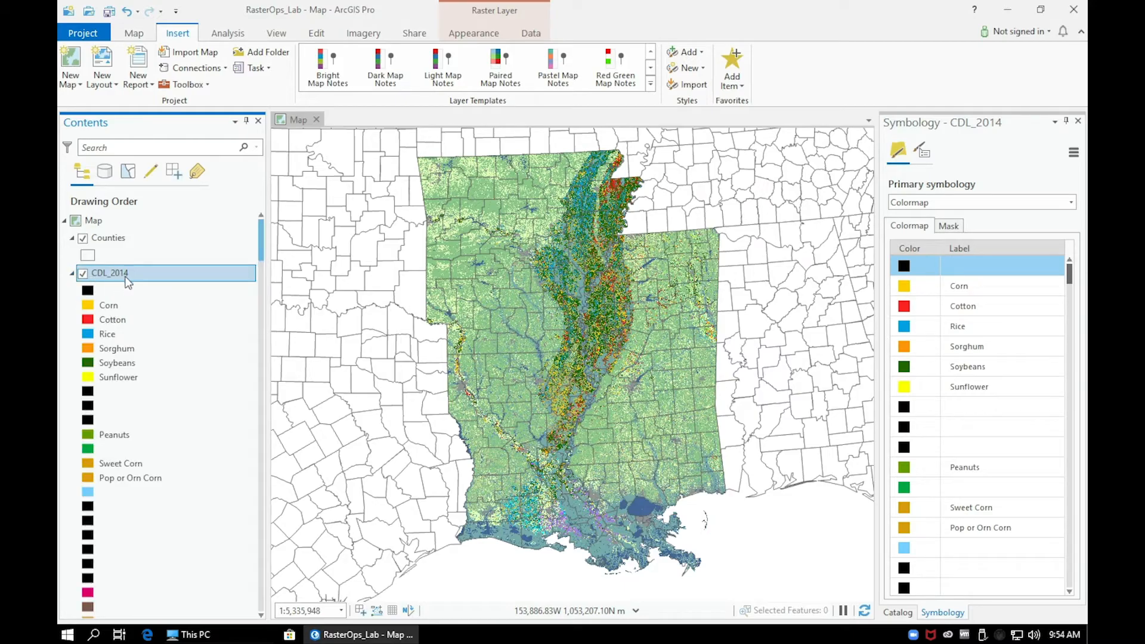
right_click(127, 274)
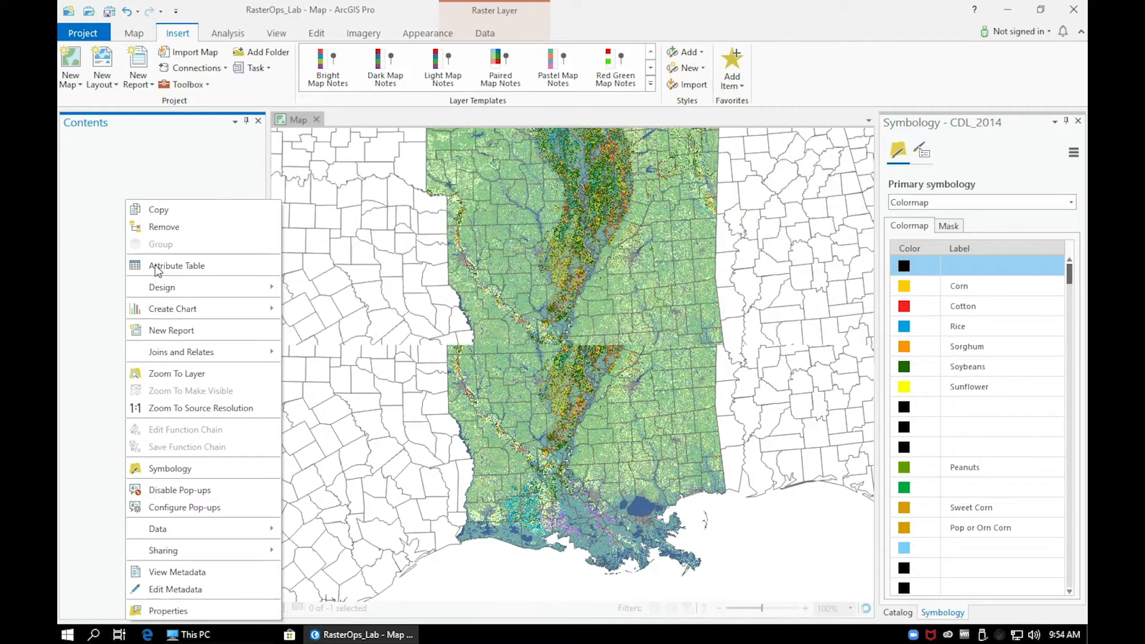
left_click(156, 267)
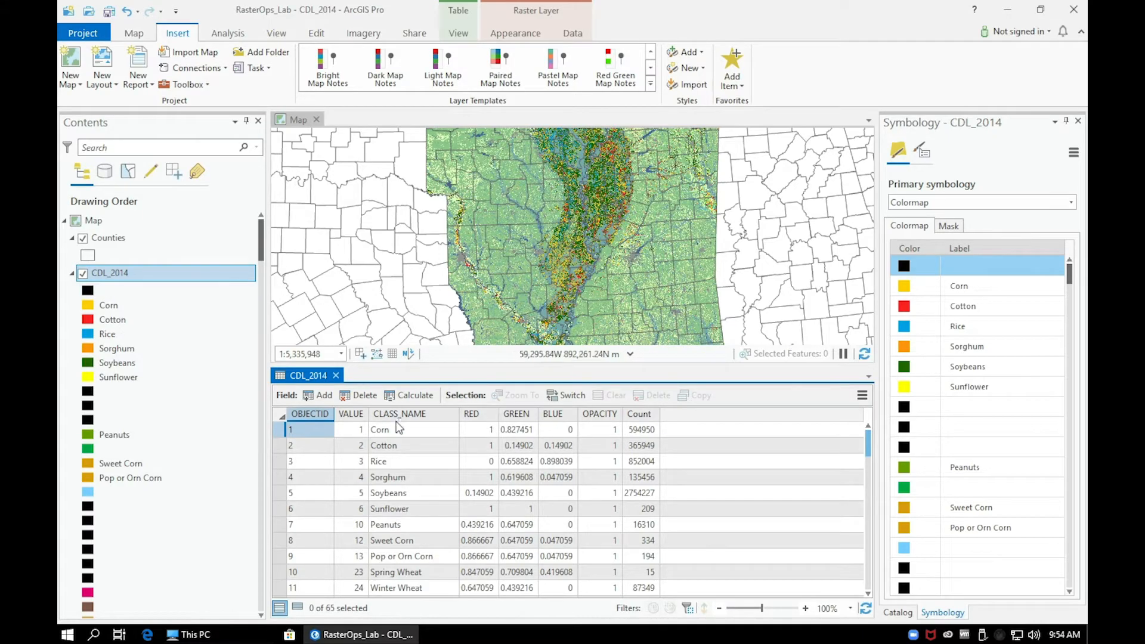
Step: Sort the CDL_2014 attribute table by Count in ascending order, followed by descending order
right_click(643, 413)
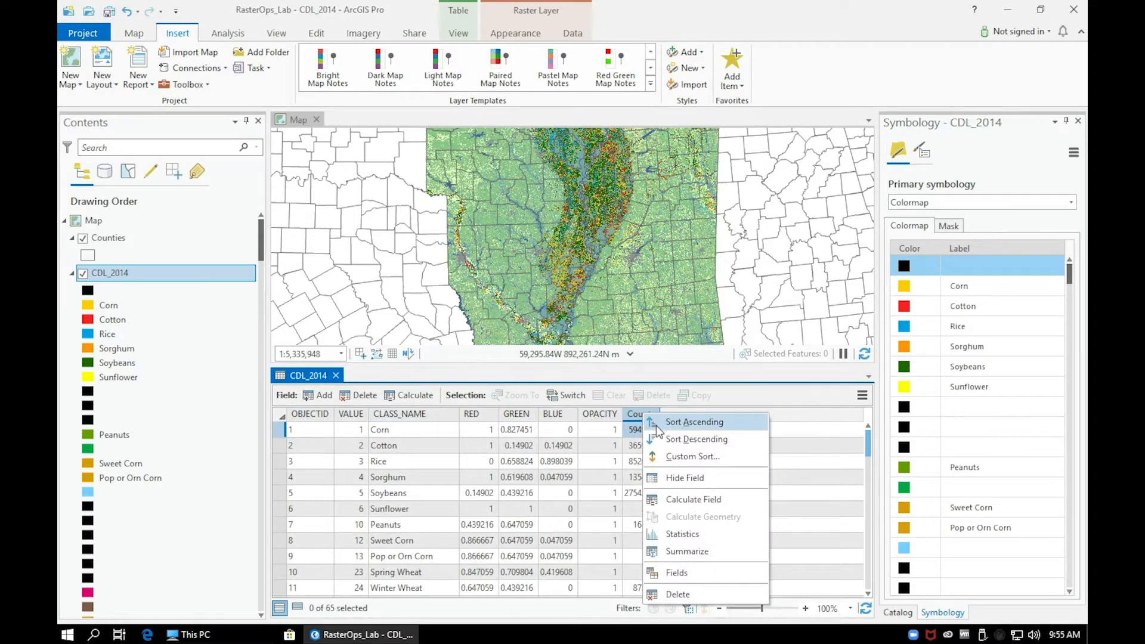
left_click(657, 425)
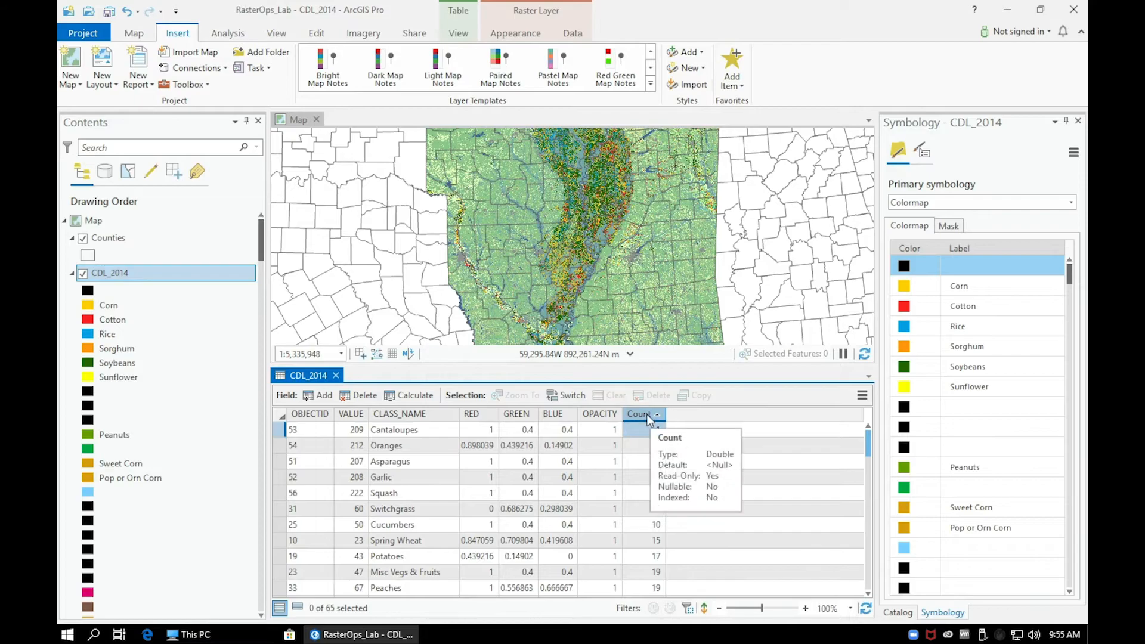
right_click(649, 418)
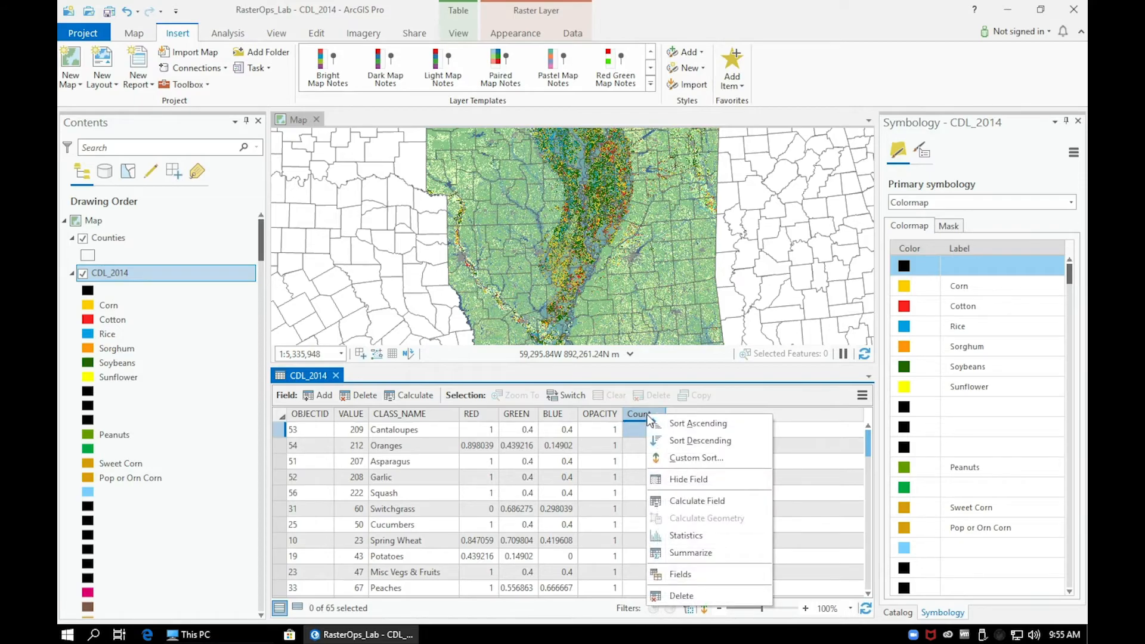
left_click(661, 440)
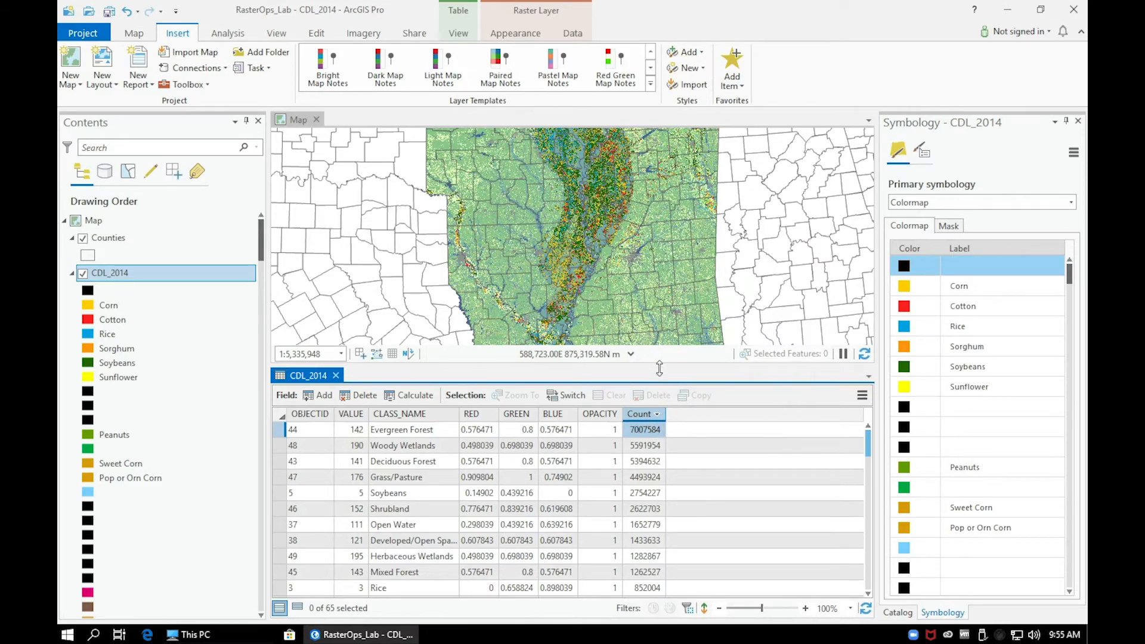
Step: Enlarge the map area above the table, generate statistics for the Count field, and check the Sum value
left_click_drag(659, 368, 659, 424)
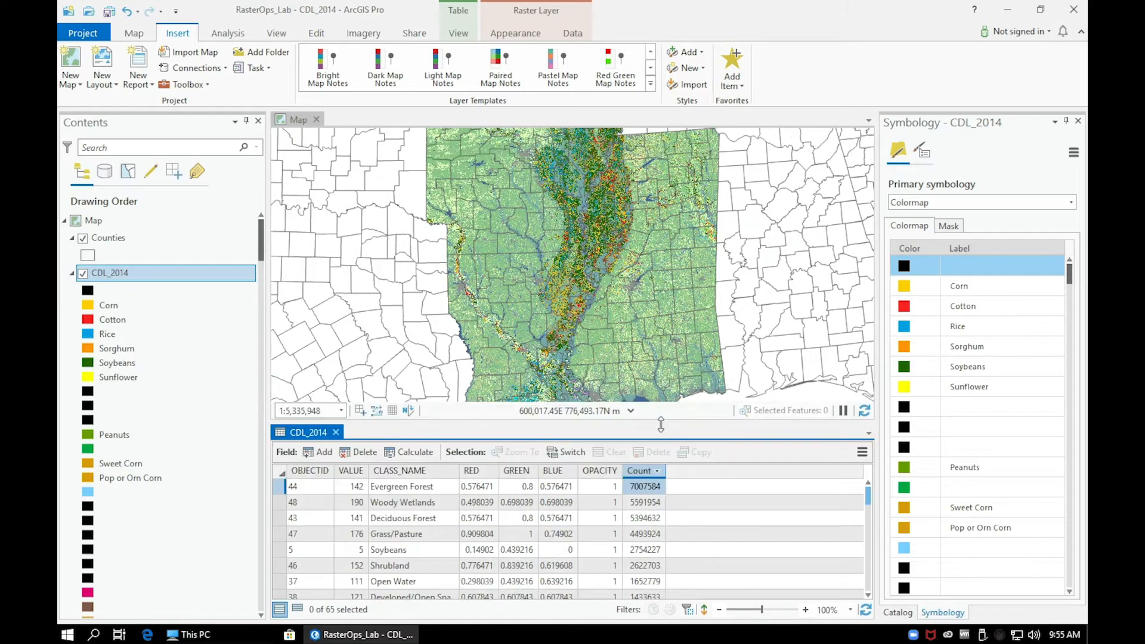
left_click(649, 471)
left_click(278, 486)
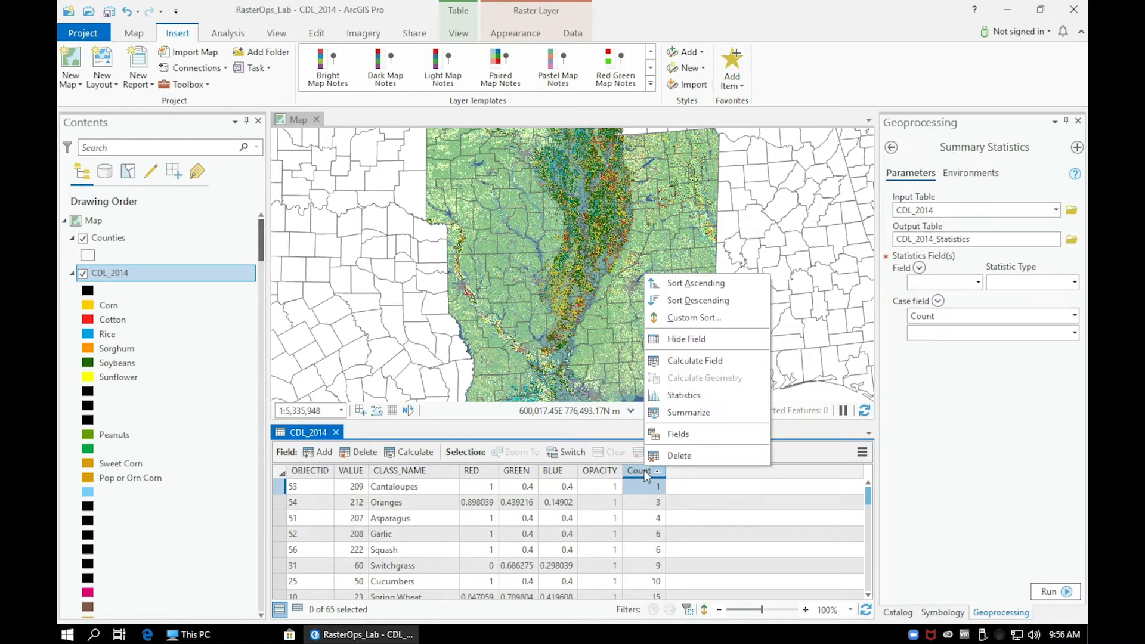
left_click(704, 395)
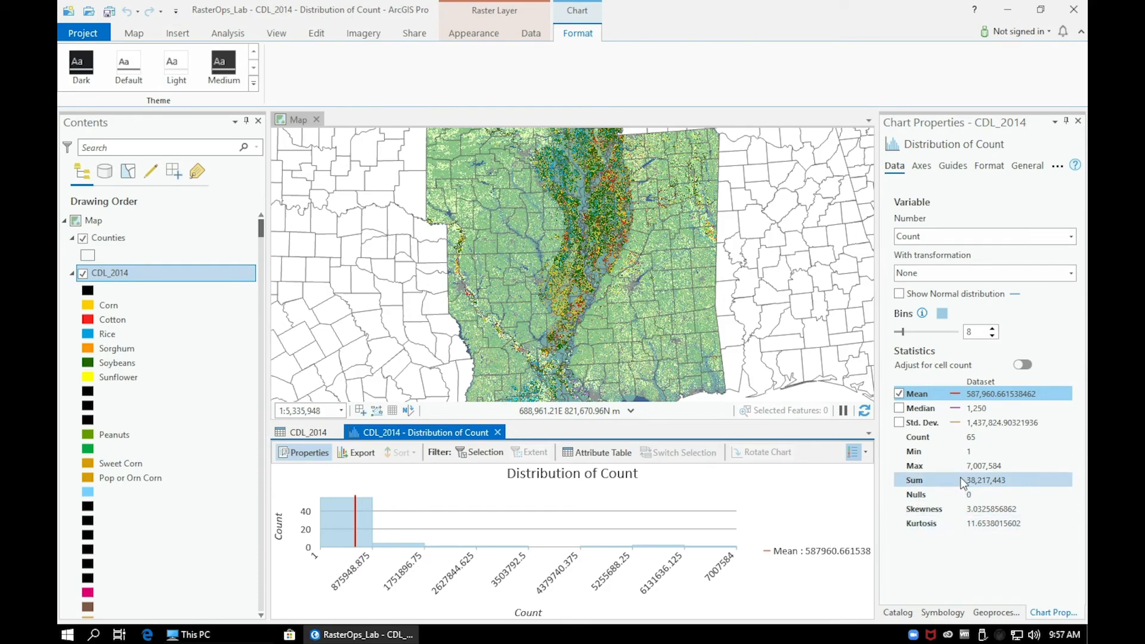
left_click(1005, 482)
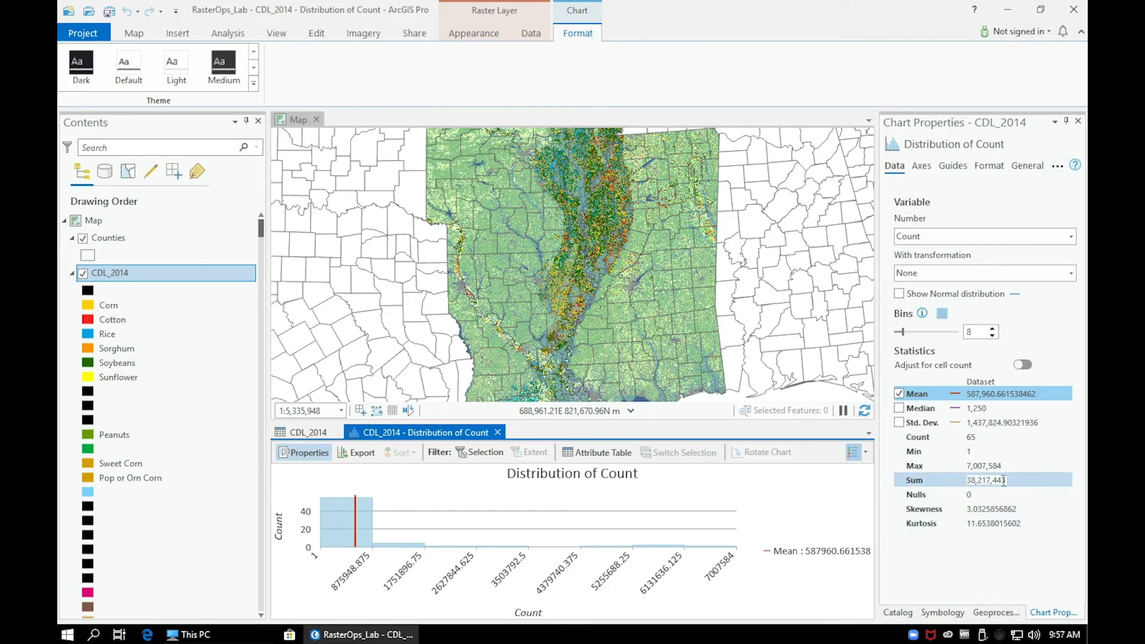